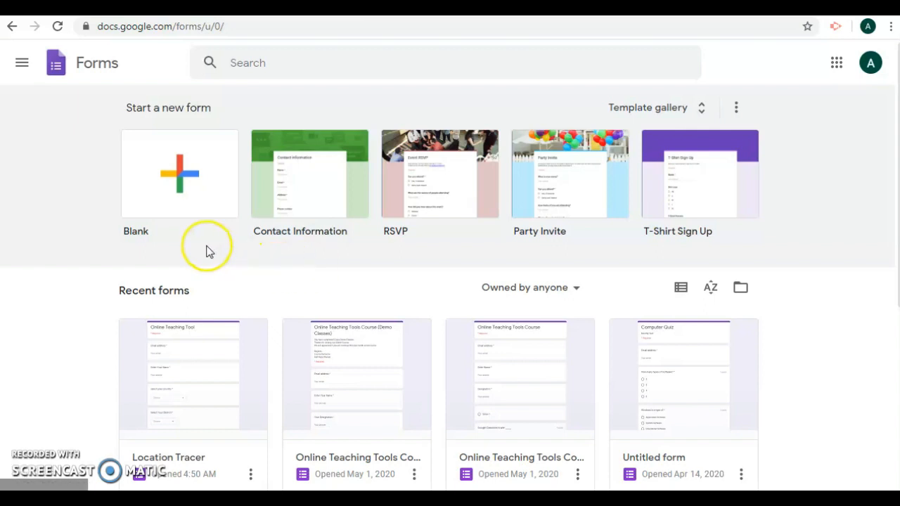
Step: Create a blank form and title it "Registration Form"
{"action": "left_click", "coordinate": [179, 173]}
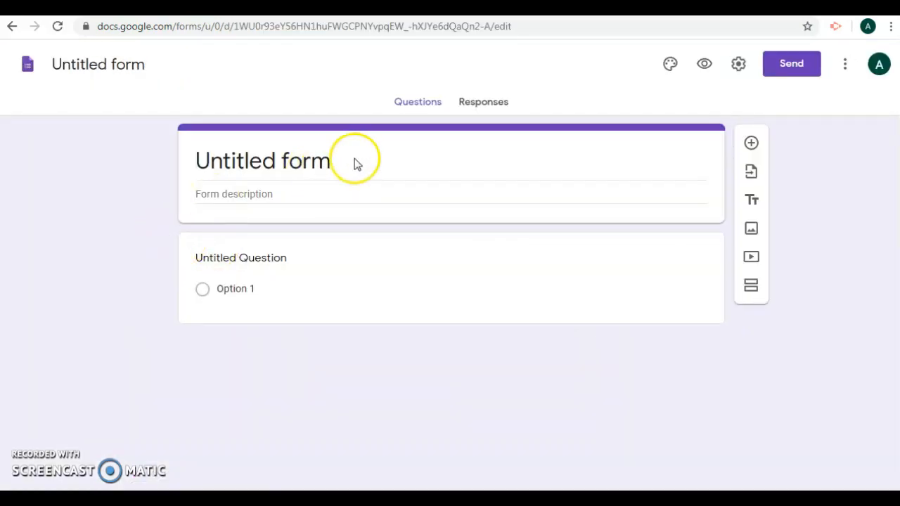
{"action": "left_click", "coordinate": [356, 157]}
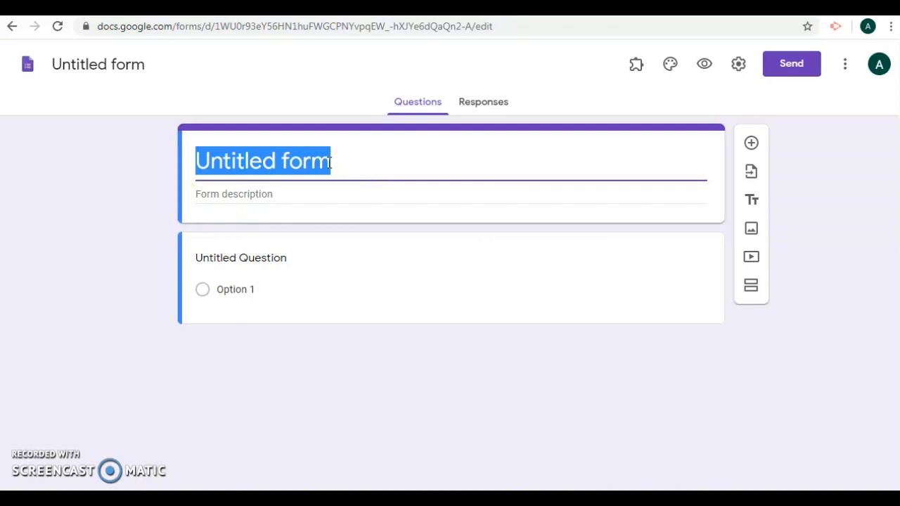
{"action": "type", "text": "Registratio"}
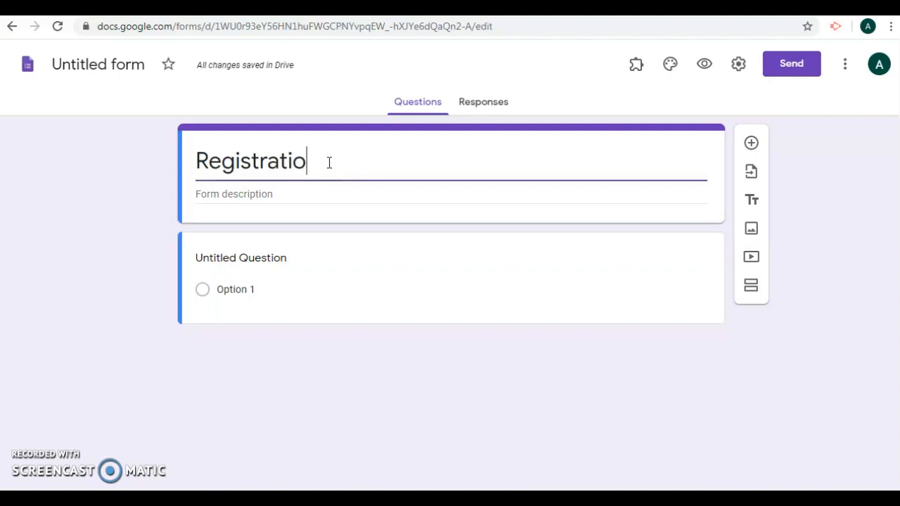
{"action": "type", "text": "n Form"}
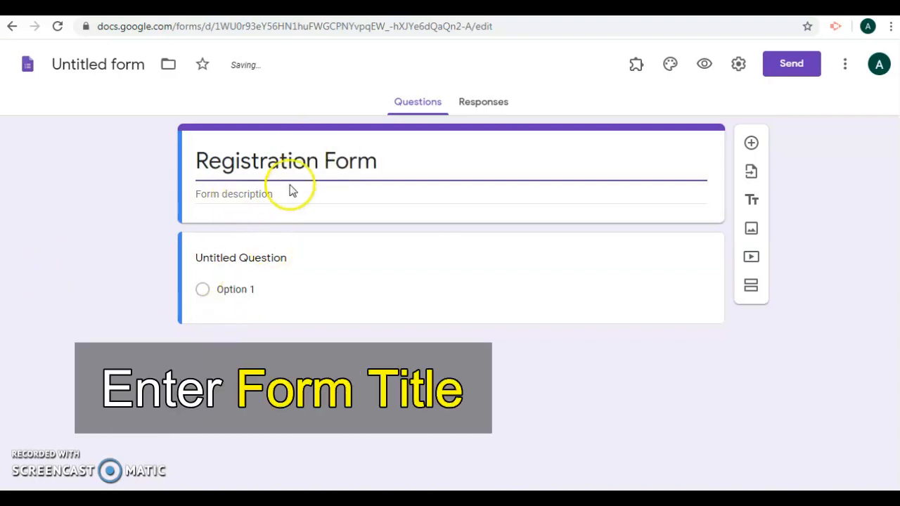
Step: Make the first question a required short-answer question titled "Enter Name"
{"action": "left_click", "coordinate": [261, 257]}
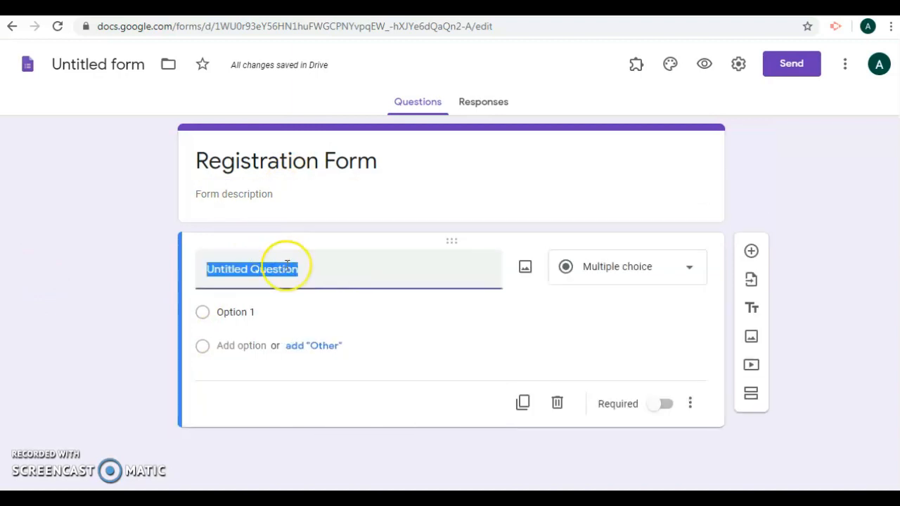
{"action": "type", "text": "Enter"}
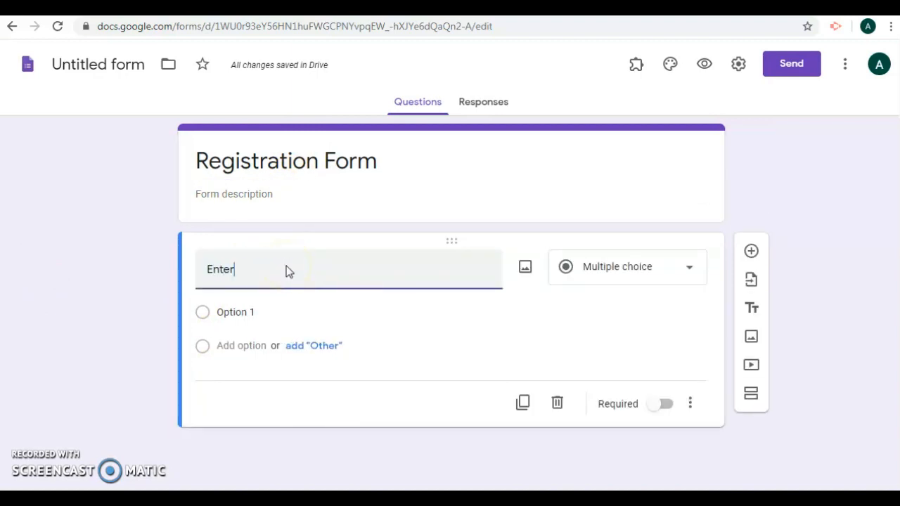
{"action": "type", "text": " Name"}
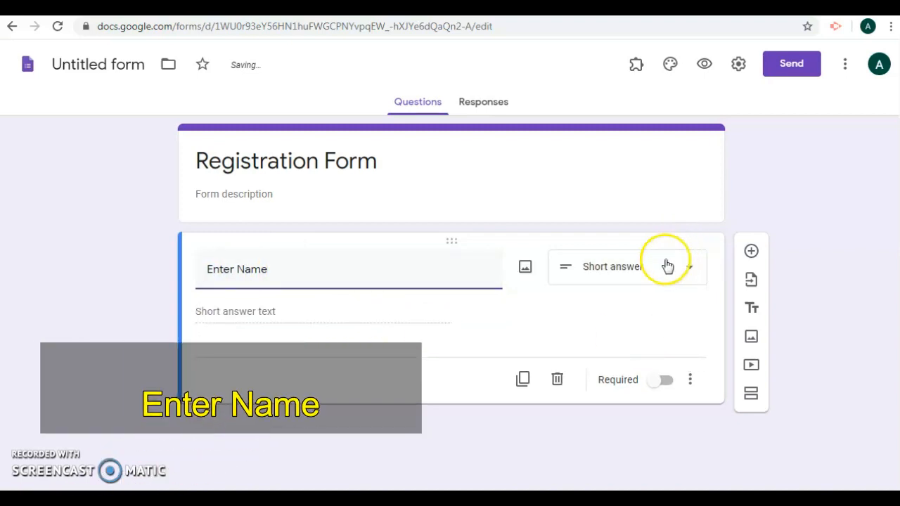
{"action": "left_click", "coordinate": [665, 381]}
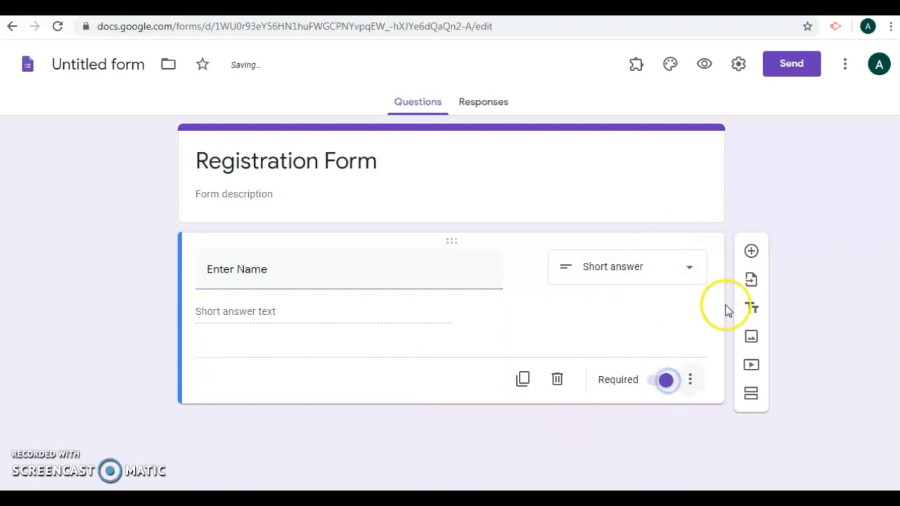
Step: Add a second question titled "Father Name" as a short answer and make it required
{"action": "left_click", "coordinate": [751, 251]}
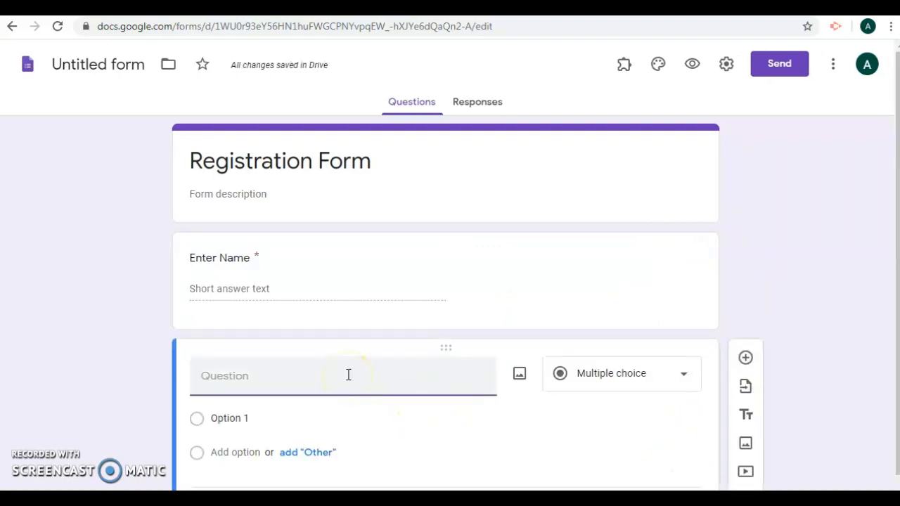
{"action": "type", "text": "FAther Name"}
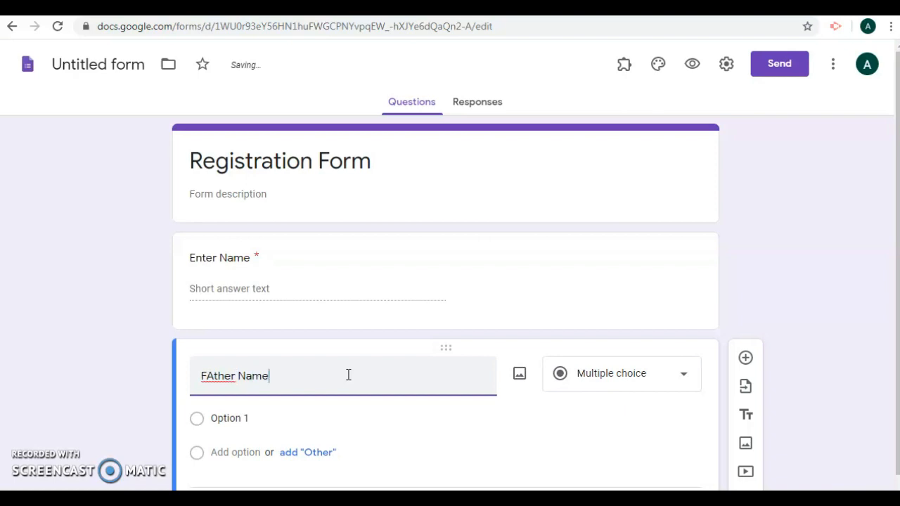
{"action": "left_click", "coordinate": [215, 383]}
{"action": "key", "text": "BackSpace"}
{"action": "type", "text": "a"}
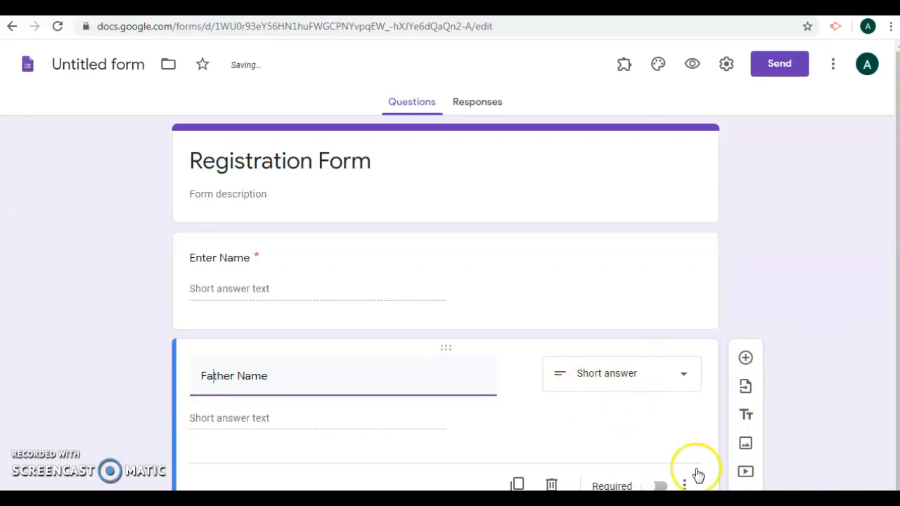
{"action": "scroll", "coordinate": [727, 407], "scroll_direction": "down", "scroll_amount": 1}
{"action": "left_click", "coordinate": [660, 465]}
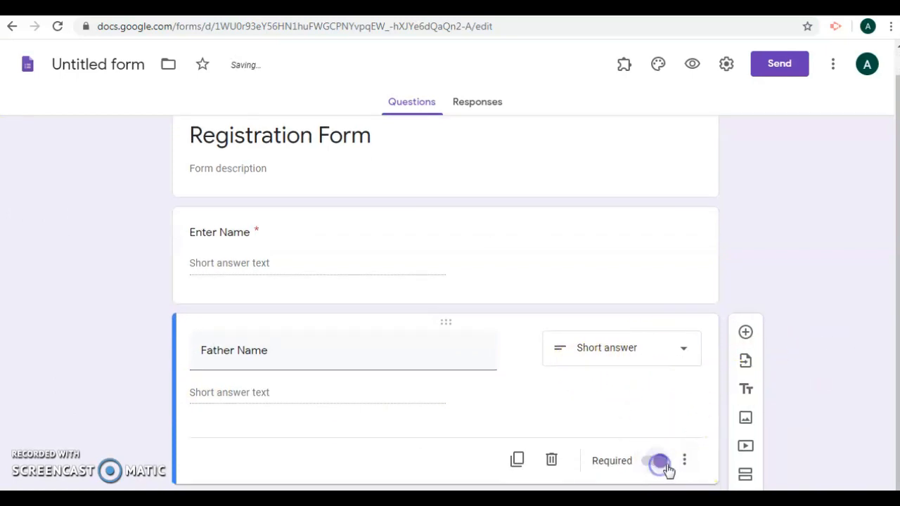
Step: Add a third question titled "Select Your Country" and set its answer type to Dropdown
{"action": "left_click", "coordinate": [745, 333]}
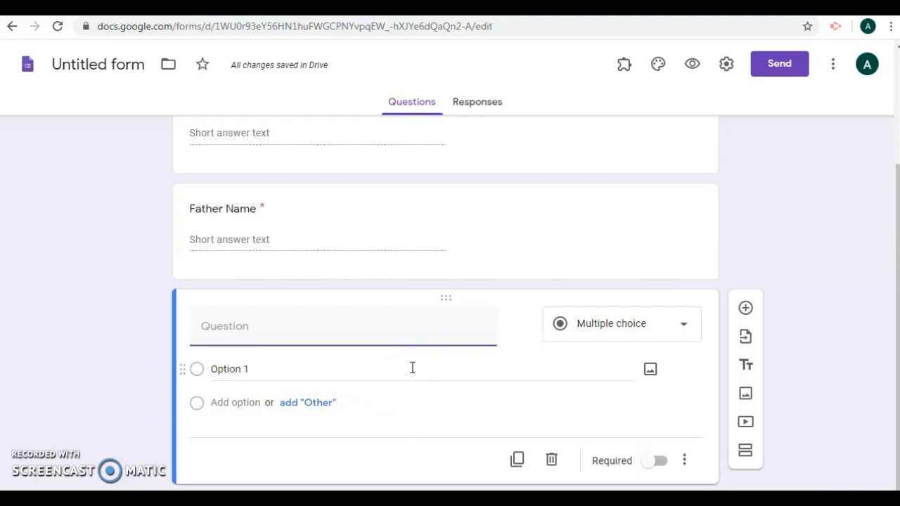
{"action": "mouse_move", "coordinate": [375, 362]}
{"action": "left_mouse_down"}
{"action": "mouse_move", "coordinate": [367, 382]}
{"action": "mouse_move", "coordinate": [307, 370]}
{"action": "left_mouse_up"}
{"action": "left_click", "coordinate": [253, 328]}
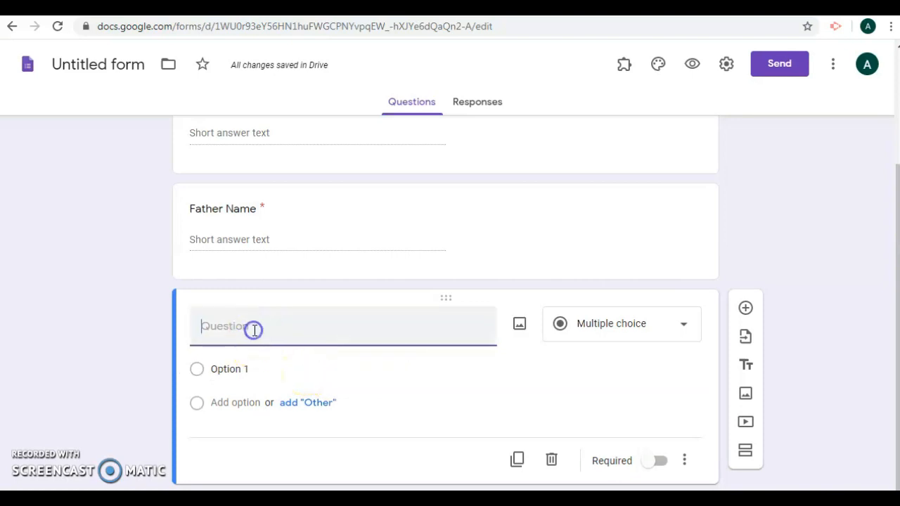
{"action": "type", "text": "Ent"}
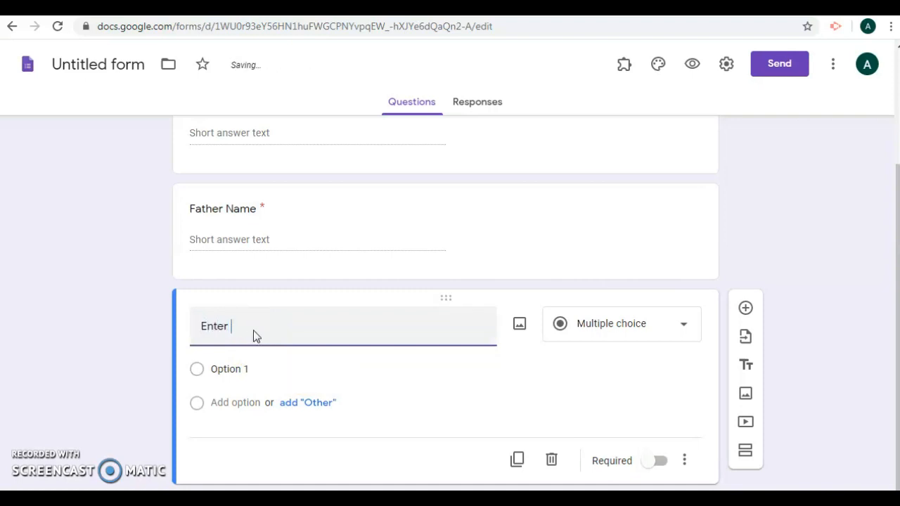
{"action": "type", "text": "er"}
{"action": "key", "text": "BackSpace"}
{"action": "key", "text": "BackSpace"}
{"action": "key", "text": "BackSpace"}
{"action": "key", "text": "BackSpace"}
{"action": "key", "text": "BackSpace"}
{"action": "type", "text": "S"}
{"action": "type", "text": "elect Your Country"}
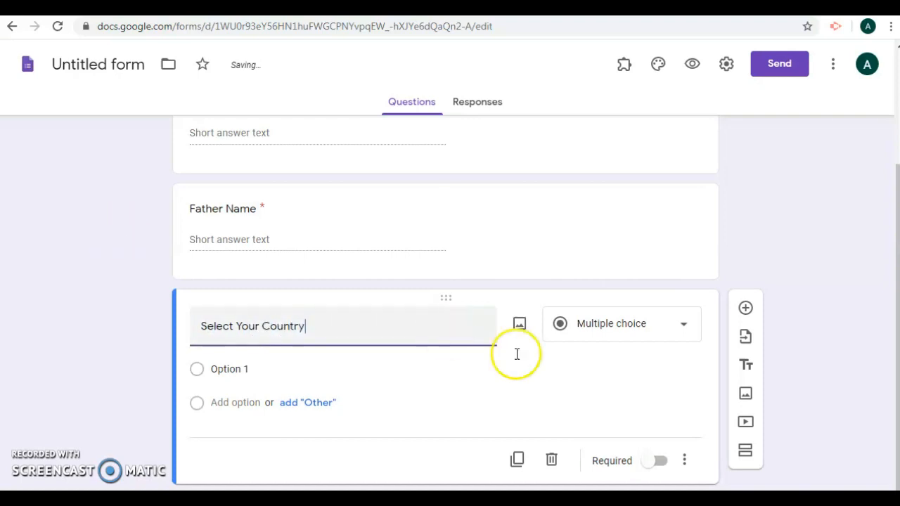
{"action": "left_click", "coordinate": [682, 327]}
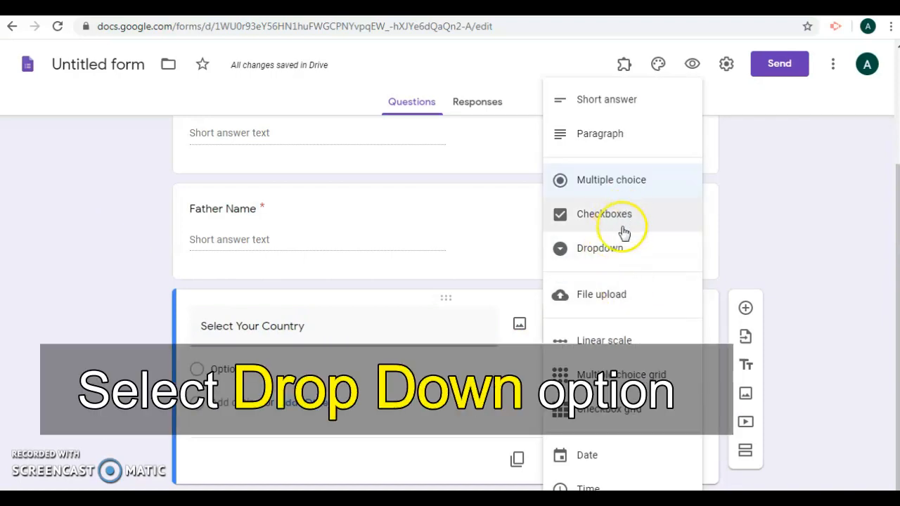
{"action": "left_click", "coordinate": [614, 256]}
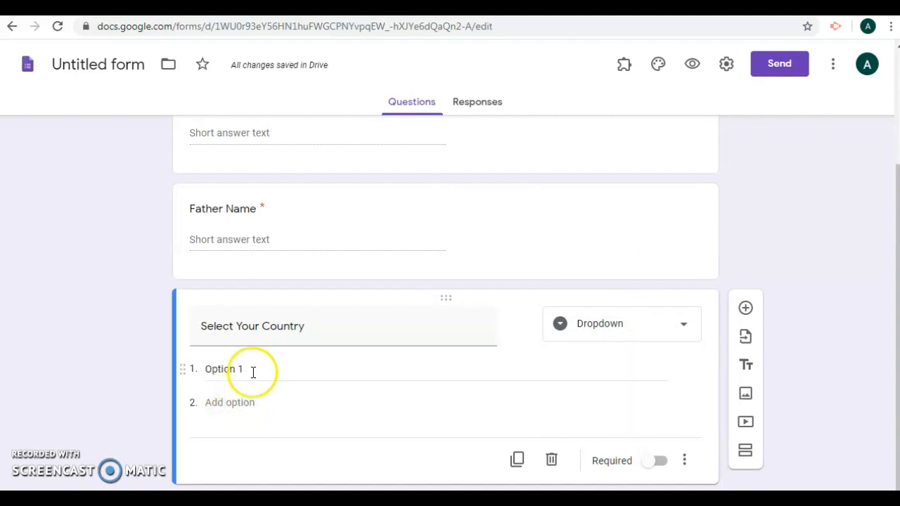
Step: Switch to the List of Countries workbook in Excel and look through the country names in column B
{"action": "left_click", "coordinate": [254, 372]}
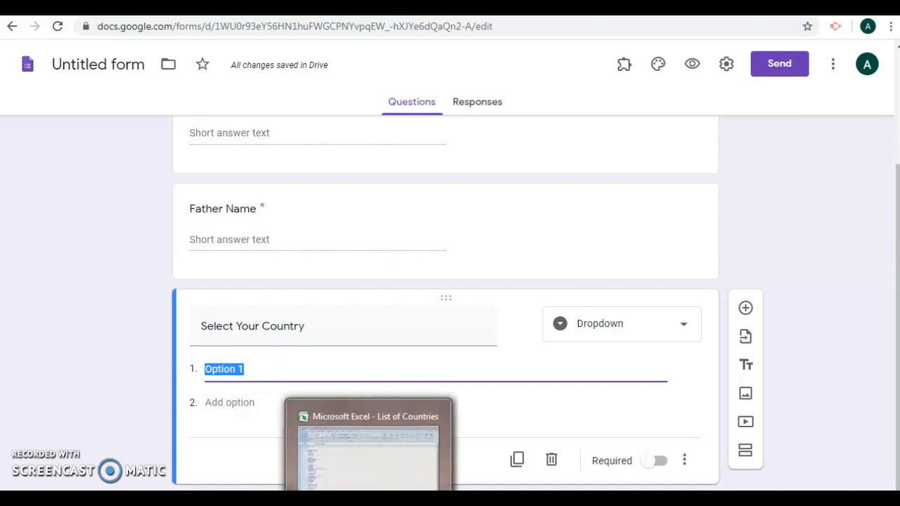
{"action": "left_click", "coordinate": [414, 445]}
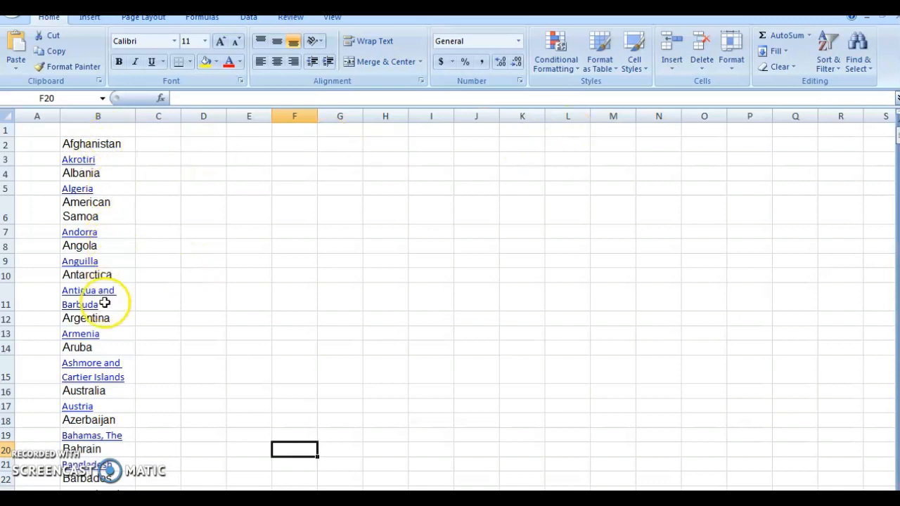
{"action": "scroll", "coordinate": [86, 377], "scroll_direction": "down", "scroll_amount": 1}
{"action": "scroll", "coordinate": [86, 377], "scroll_direction": "down", "scroll_amount": 16}
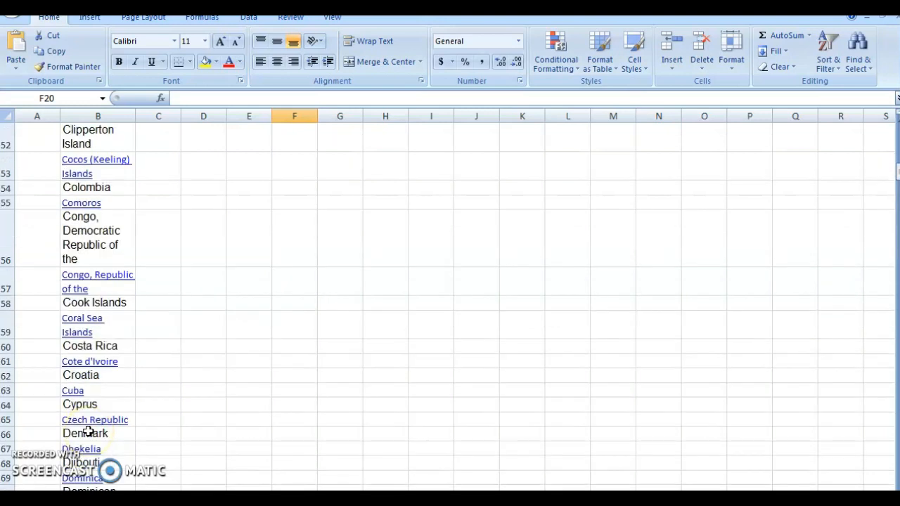
{"action": "scroll", "coordinate": [88, 440], "scroll_direction": "down", "scroll_amount": 6}
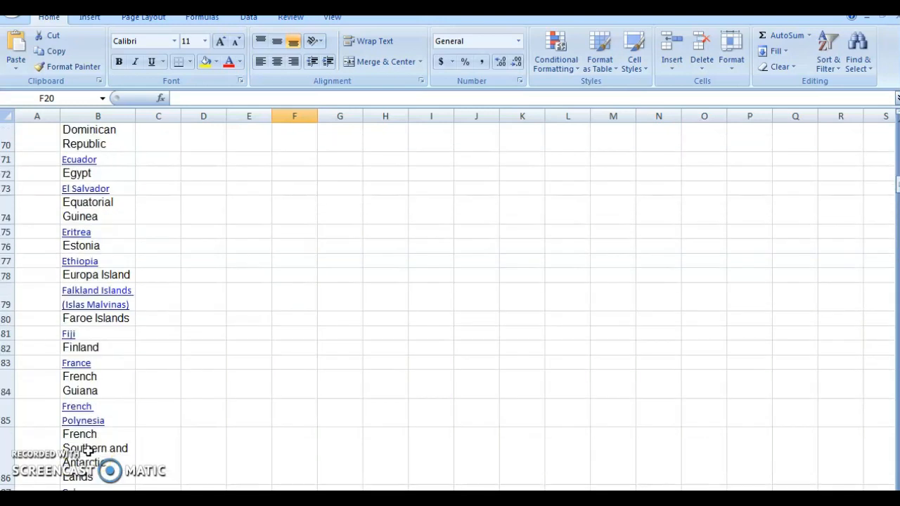
{"action": "scroll", "coordinate": [88, 449], "scroll_direction": "up", "scroll_amount": 20}
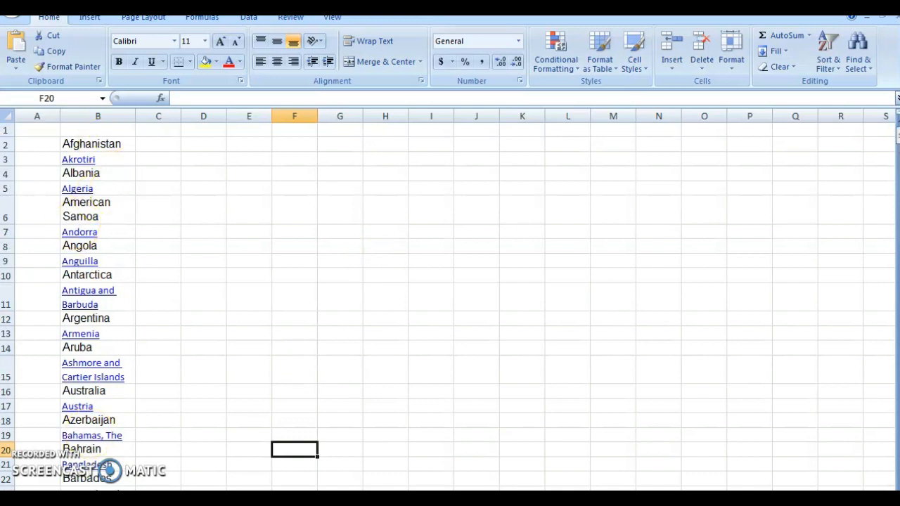
Step: Switch to the List of Countries file in Notepad and copy the entire list of countries
{"action": "key", "text": "alt+Tab"}
{"action": "left_click", "coordinate": [314, 205]}
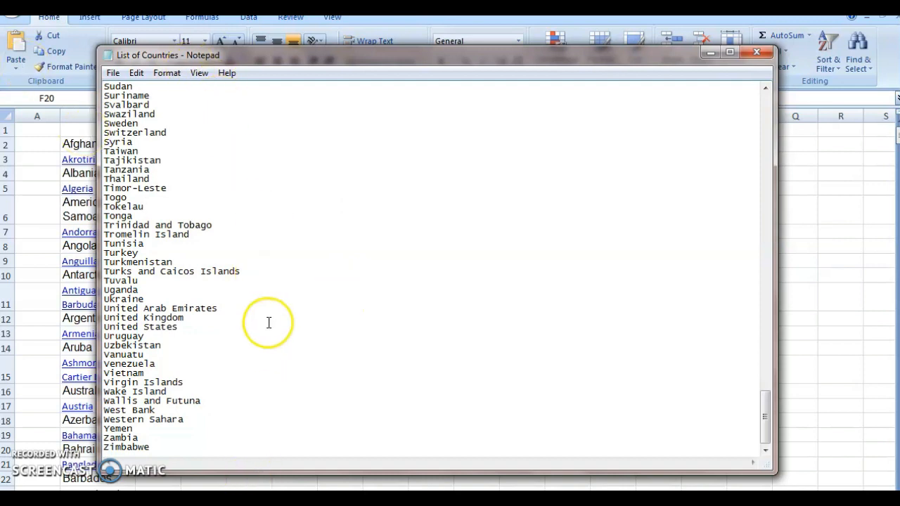
{"action": "scroll", "coordinate": [268, 323], "scroll_direction": "up", "scroll_amount": 20}
{"action": "scroll", "coordinate": [283, 295], "scroll_direction": "up", "scroll_amount": 20}
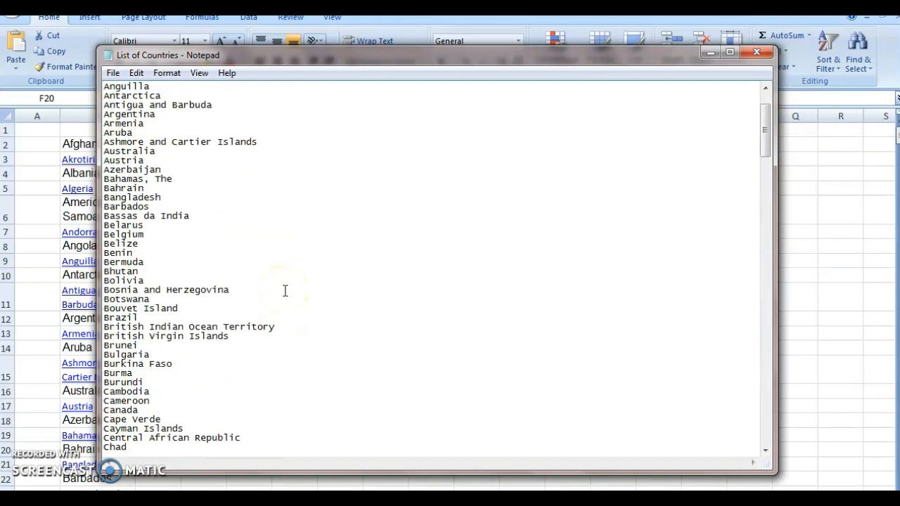
{"action": "scroll", "coordinate": [283, 291], "scroll_direction": "up", "scroll_amount": 3}
{"action": "left_click", "coordinate": [274, 292]}
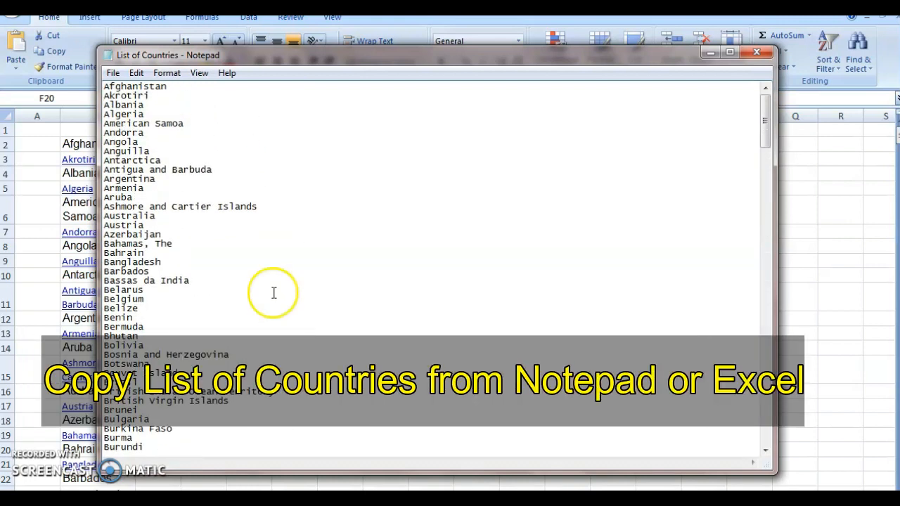
{"action": "key", "text": "ctrl+a"}
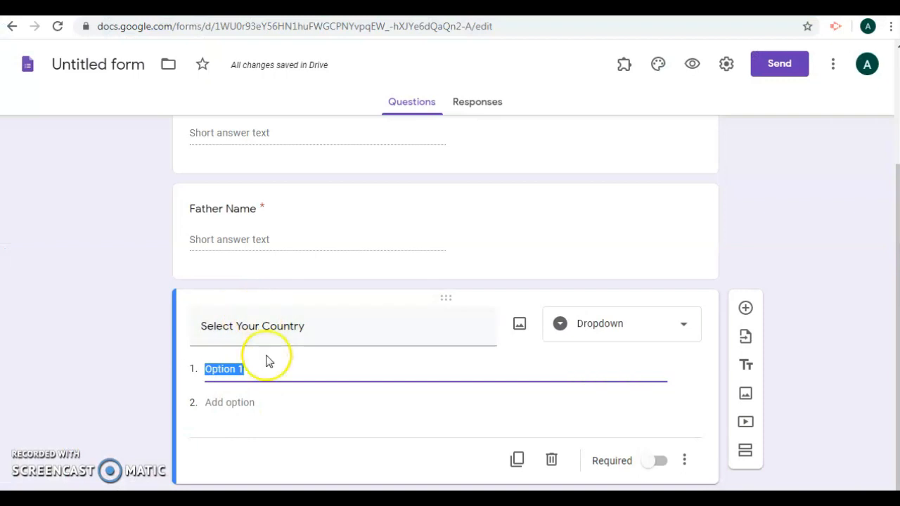
Step: Replace the first dropdown option of "Select Your Country" with the copied list of countries and make the question required
{"action": "left_click", "coordinate": [268, 370]}
{"action": "key", "text": "BackSpace"}
{"action": "key", "text": "BackSpace"}
{"action": "key", "text": "BackSpace"}
{"action": "key", "text": "BackSpace"}
{"action": "key", "text": "BackSpace"}
{"action": "key", "text": "BackSpace"}
{"action": "key", "text": "BackSpace"}
{"action": "key", "text": "BackSpace"}
{"action": "right_click", "coordinate": [256, 368]}
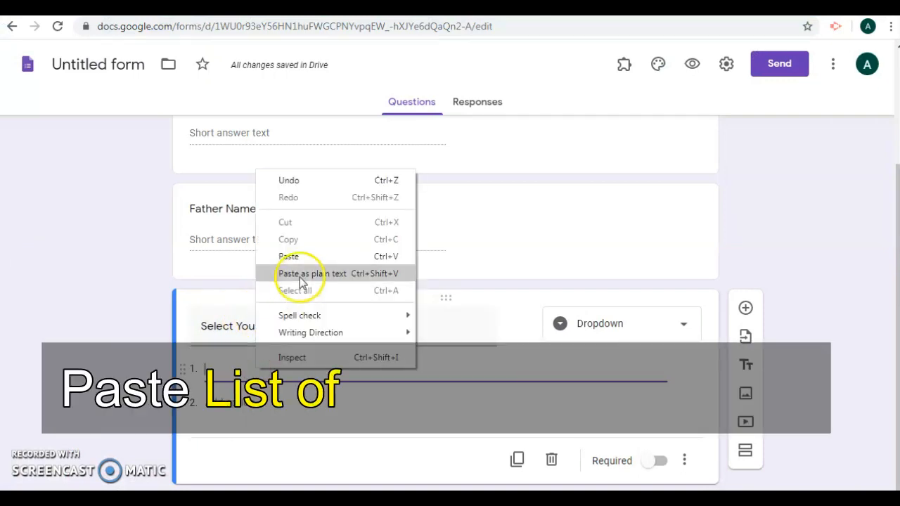
{"action": "left_click", "coordinate": [300, 258]}
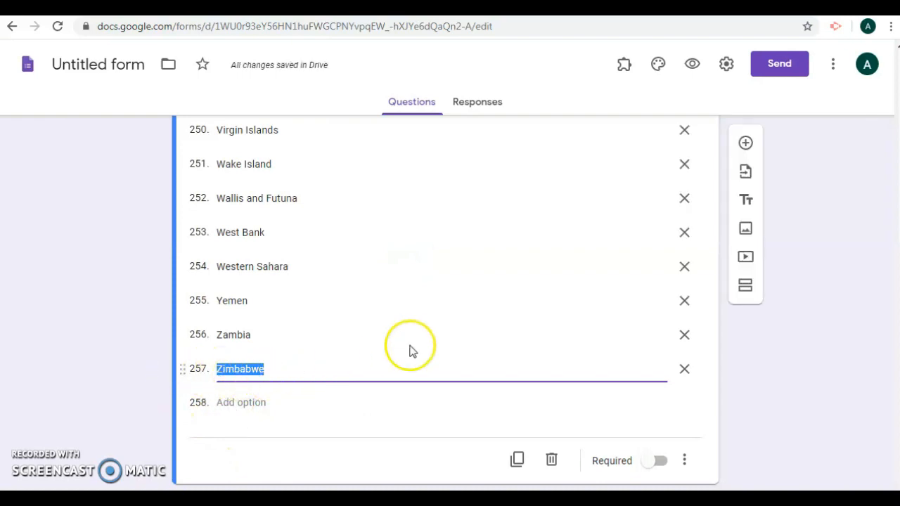
{"action": "left_click", "coordinate": [660, 461]}
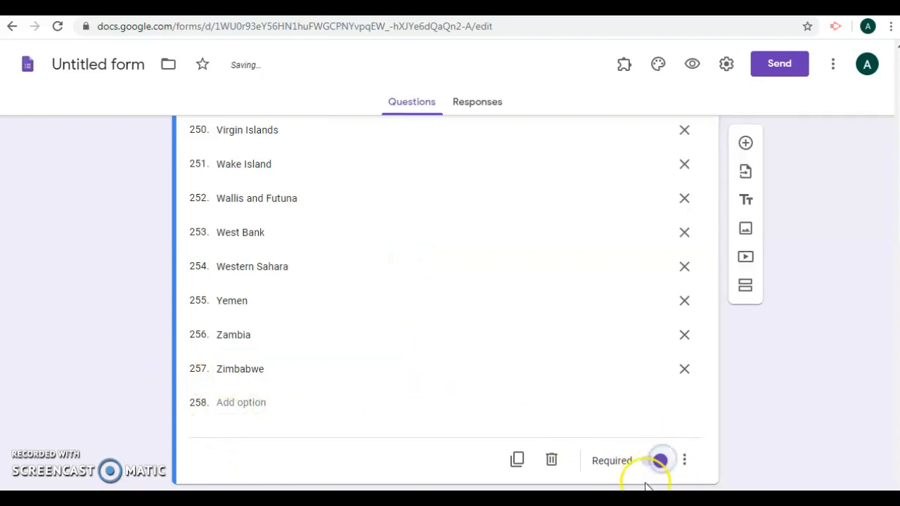
Step: Review the pasted country options of the "Select Your Country" dropdown from the end of the list upward
{"action": "scroll", "coordinate": [546, 361], "scroll_direction": "up", "scroll_amount": 6}
{"action": "scroll", "coordinate": [542, 364], "scroll_direction": "up", "scroll_amount": 20}
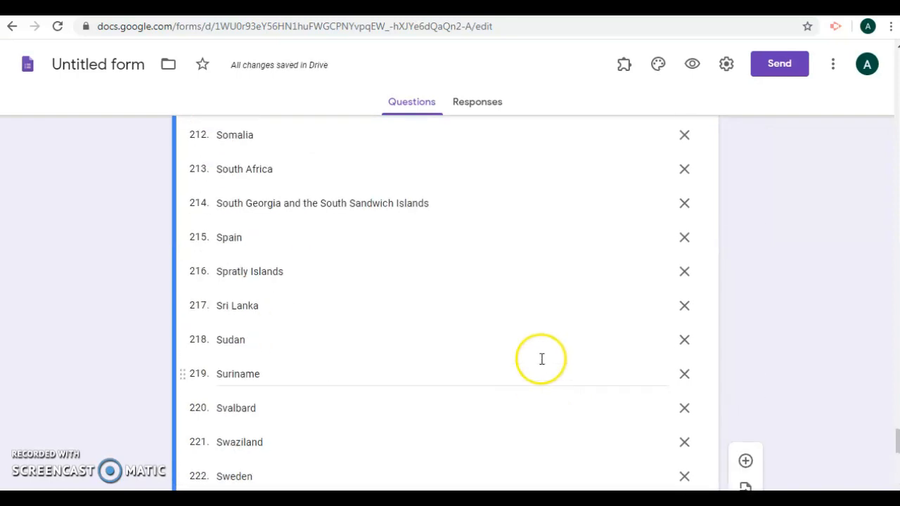
{"action": "scroll", "coordinate": [516, 364], "scroll_direction": "up", "scroll_amount": 20}
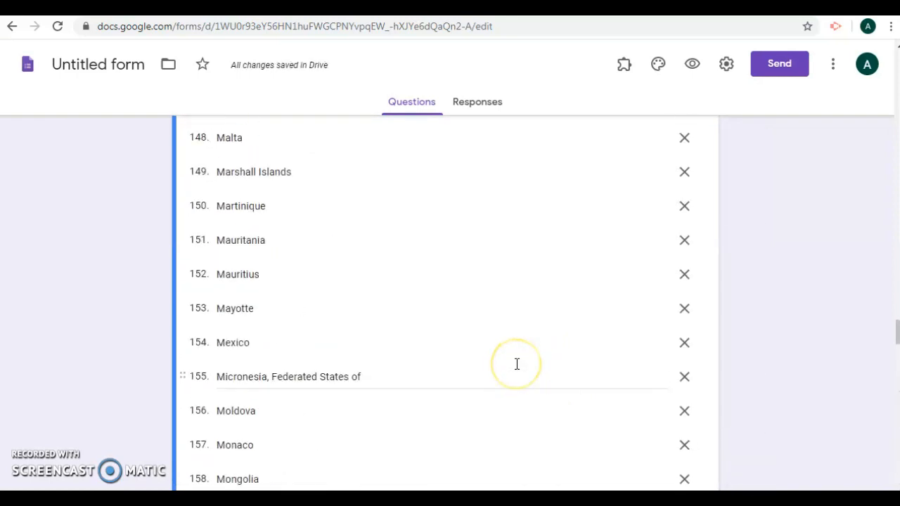
{"action": "scroll", "coordinate": [505, 345], "scroll_direction": "up", "scroll_amount": 14}
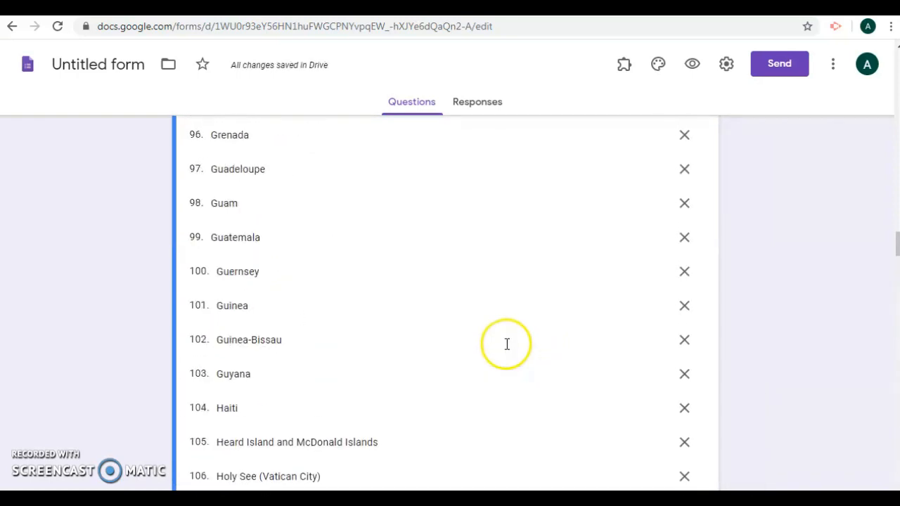
{"action": "scroll", "coordinate": [503, 347], "scroll_direction": "up", "scroll_amount": 6}
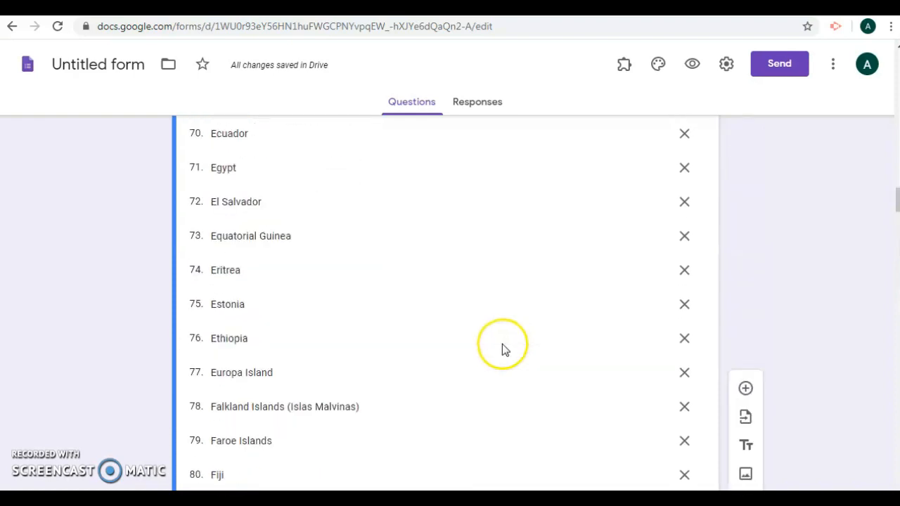
{"action": "scroll", "coordinate": [500, 343], "scroll_direction": "up", "scroll_amount": 5}
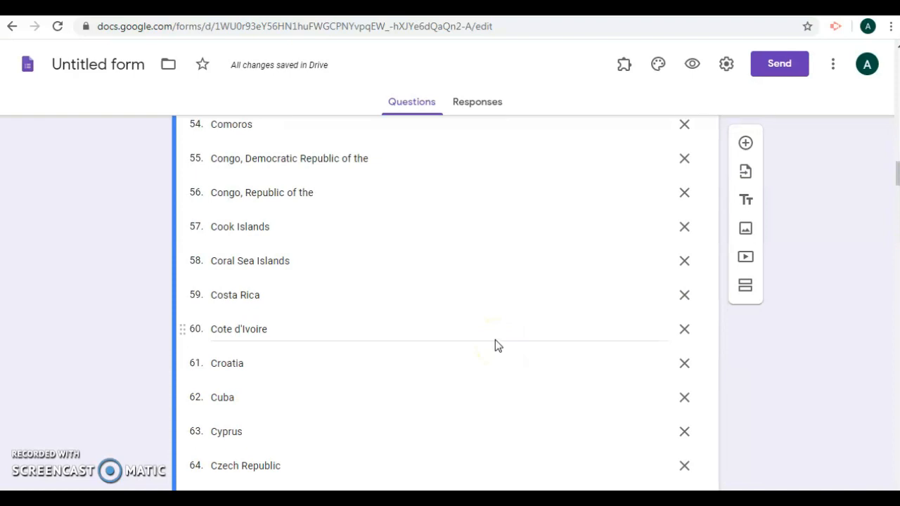
Step: Open the preview of the registration form and look over its name and country questions
{"action": "scroll", "coordinate": [372, 320], "scroll_direction": "up", "scroll_amount": 13}
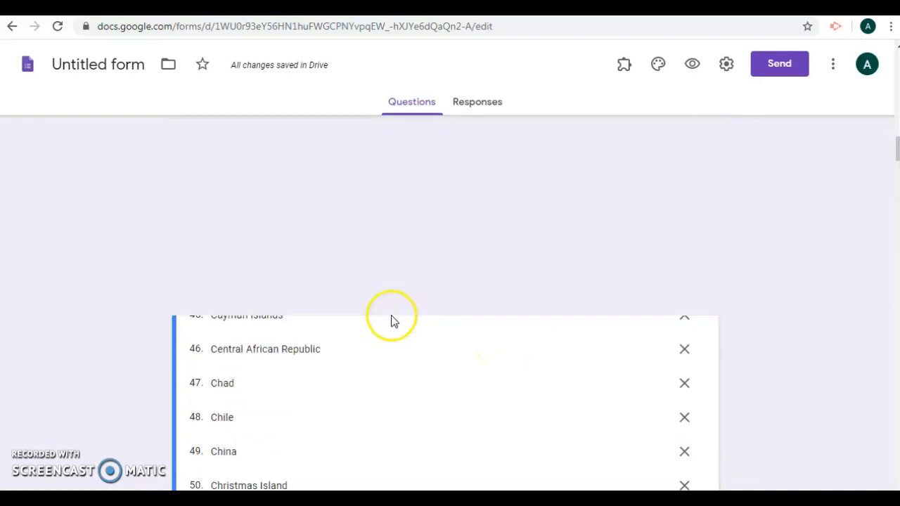
{"action": "scroll", "coordinate": [633, 159], "scroll_direction": "up", "scroll_amount": 2}
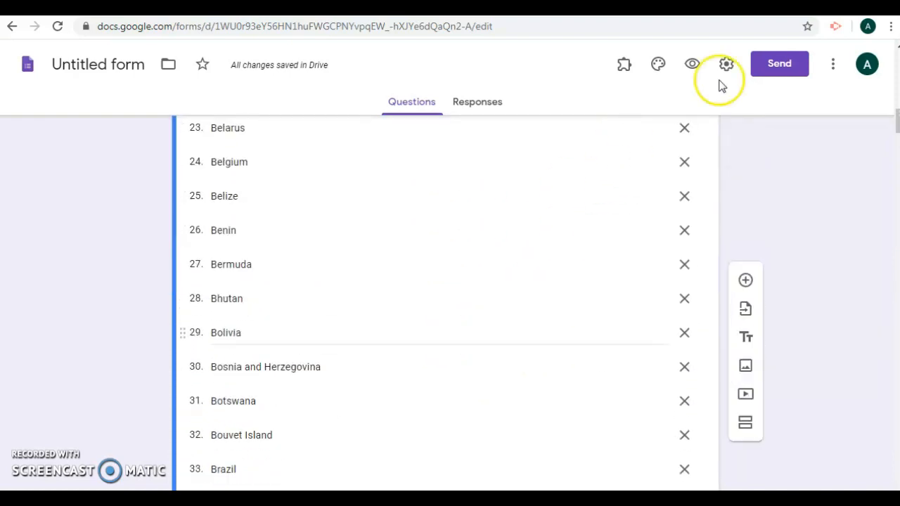
{"action": "left_click", "coordinate": [693, 67]}
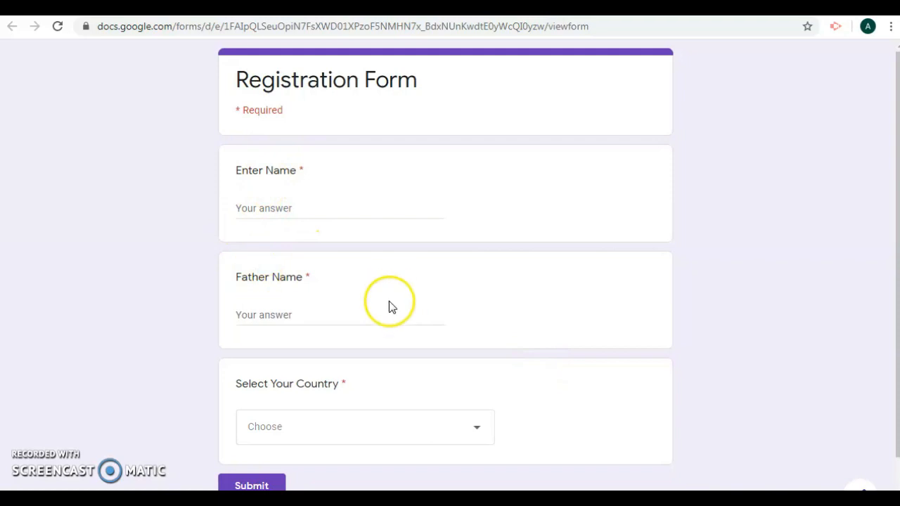
{"action": "scroll", "coordinate": [384, 346], "scroll_direction": "down", "scroll_amount": 1}
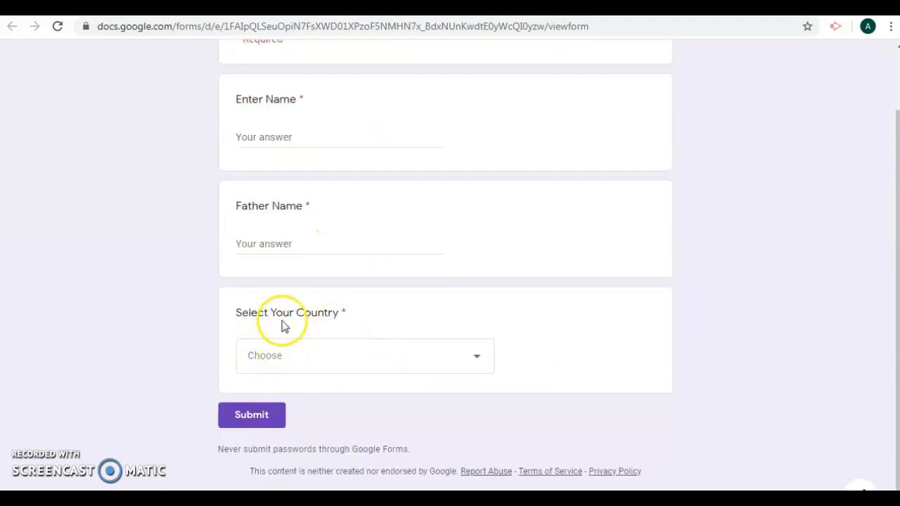
Step: Look through the countries offered by the "Select Your Country" dropdown in the form preview and choose Pakistan
{"action": "left_click", "coordinate": [480, 357]}
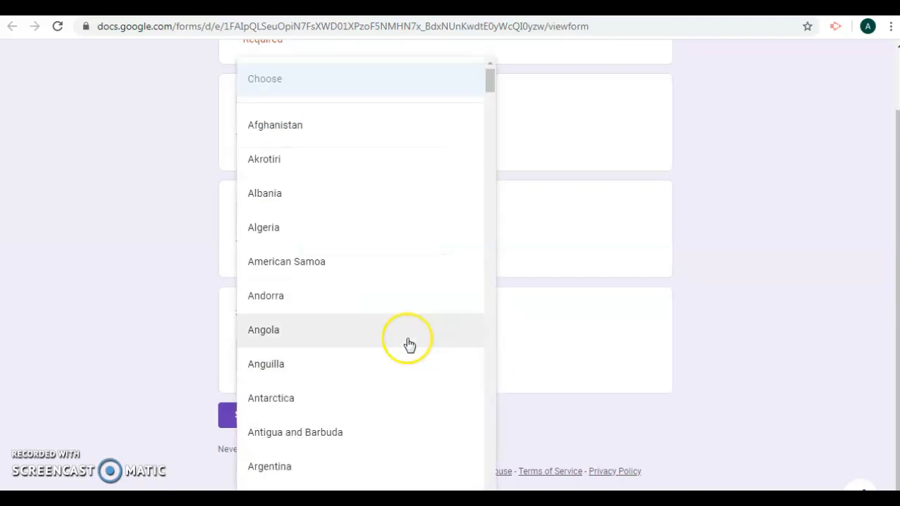
{"action": "scroll", "coordinate": [410, 344], "scroll_direction": "down", "scroll_amount": 20}
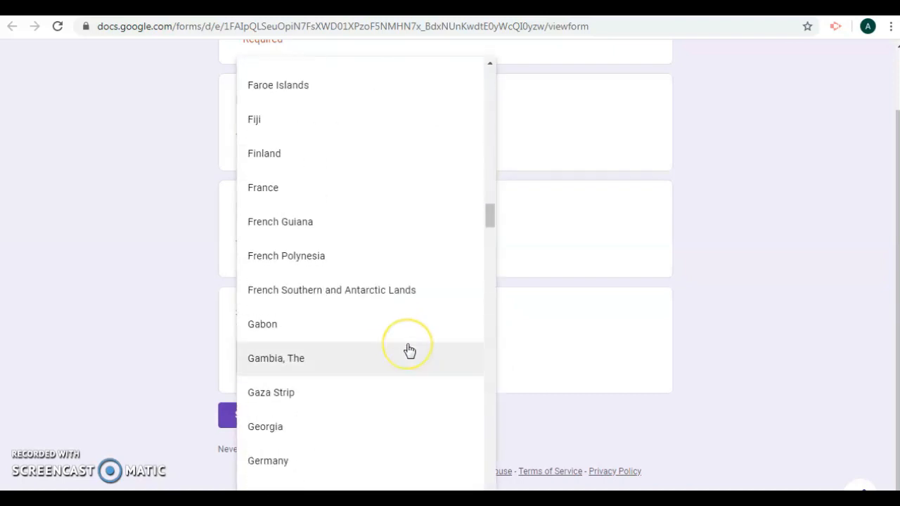
{"action": "scroll", "coordinate": [406, 351], "scroll_direction": "down", "scroll_amount": 20}
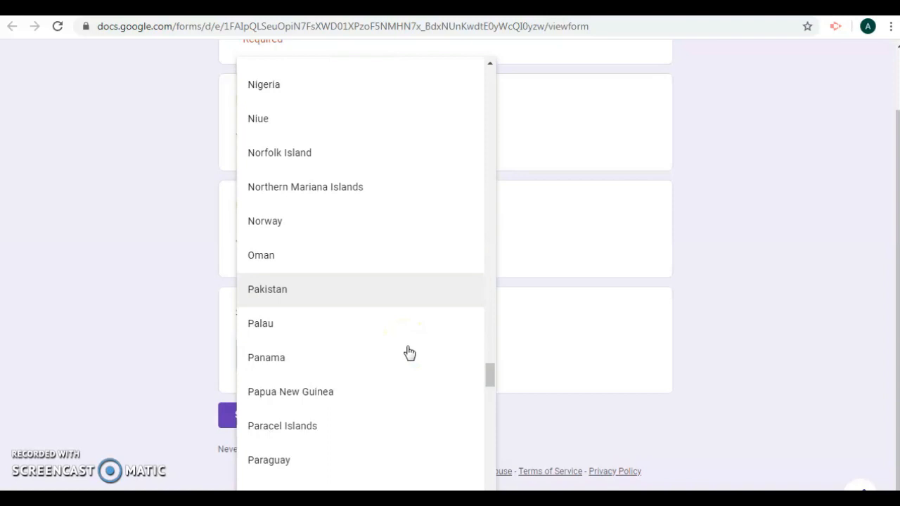
{"action": "left_click", "coordinate": [326, 293]}
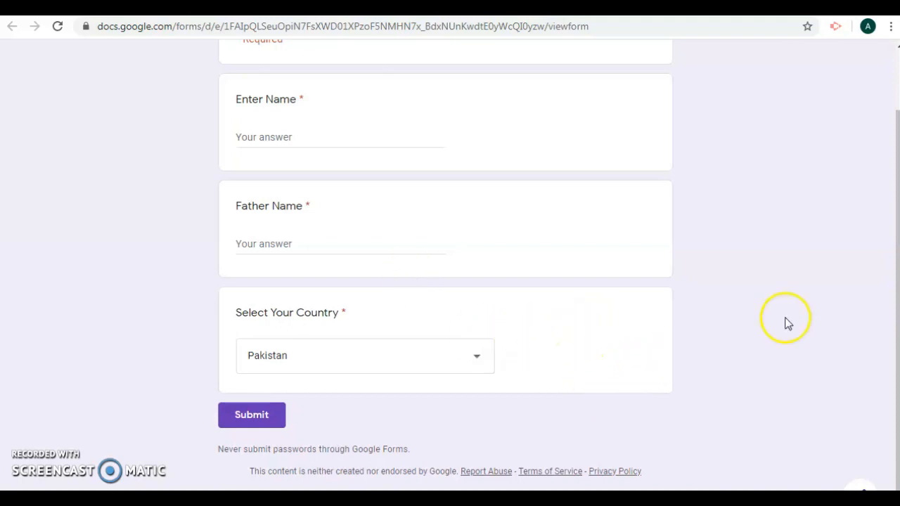
{"action": "scroll", "coordinate": [786, 327], "scroll_direction": "up", "scroll_amount": 1}
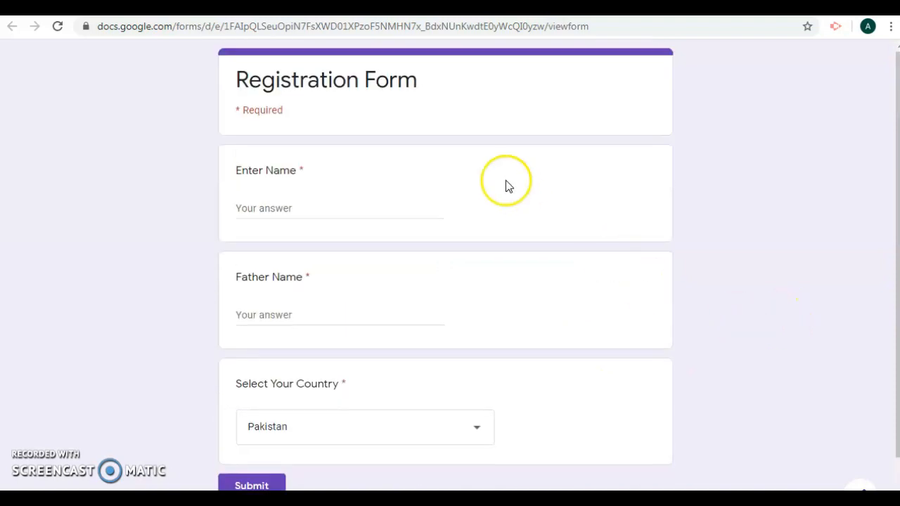